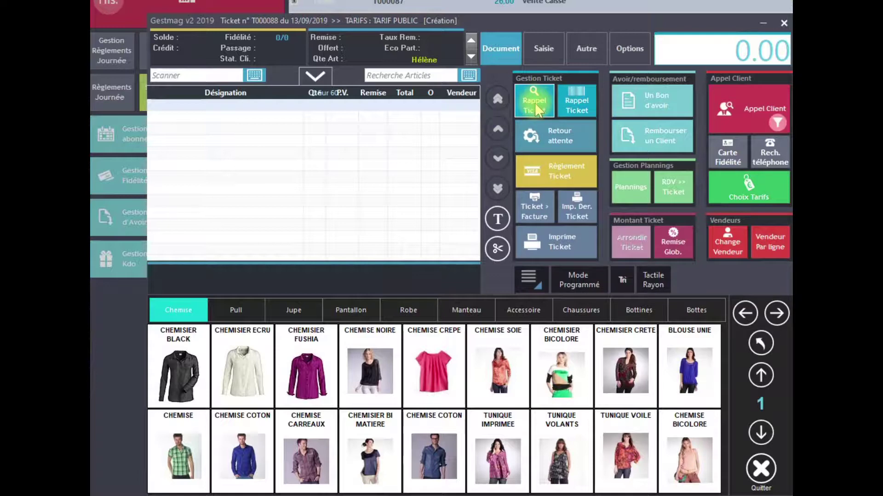
Recall ticket T000086 from the day's tickets, and open the search for a ticket by barcode
left_click(534, 105)
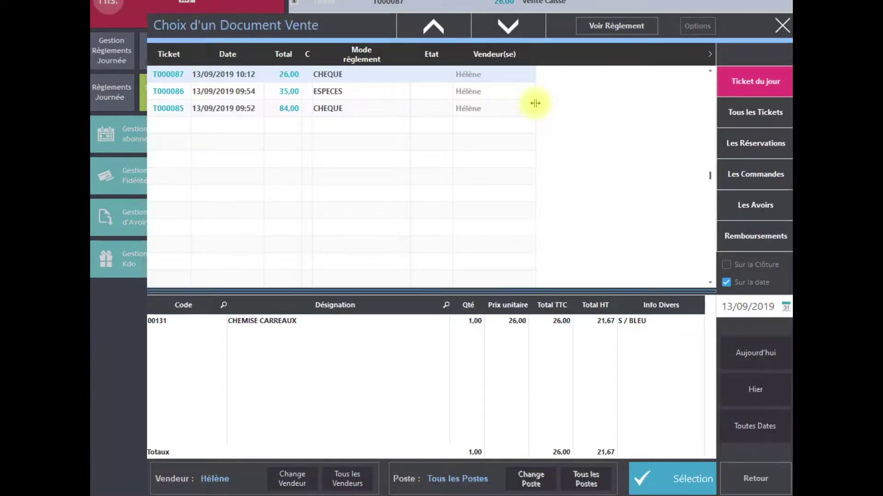
left_click(394, 92)
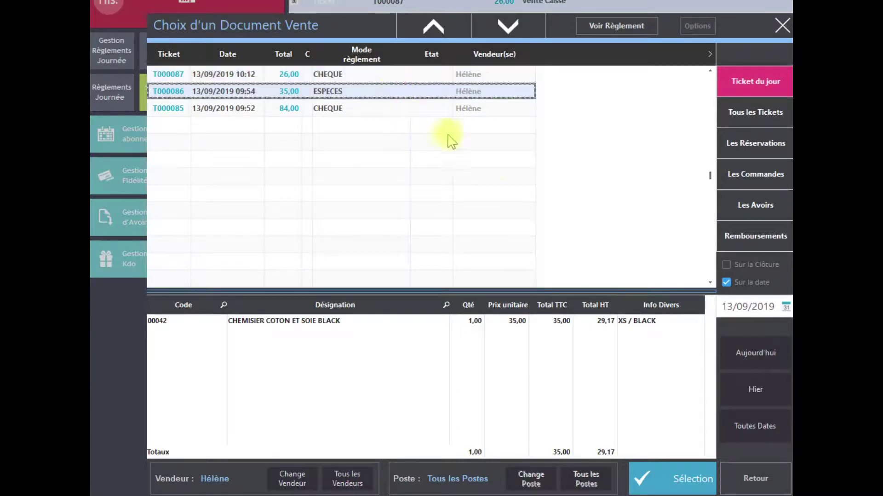
left_click(667, 488)
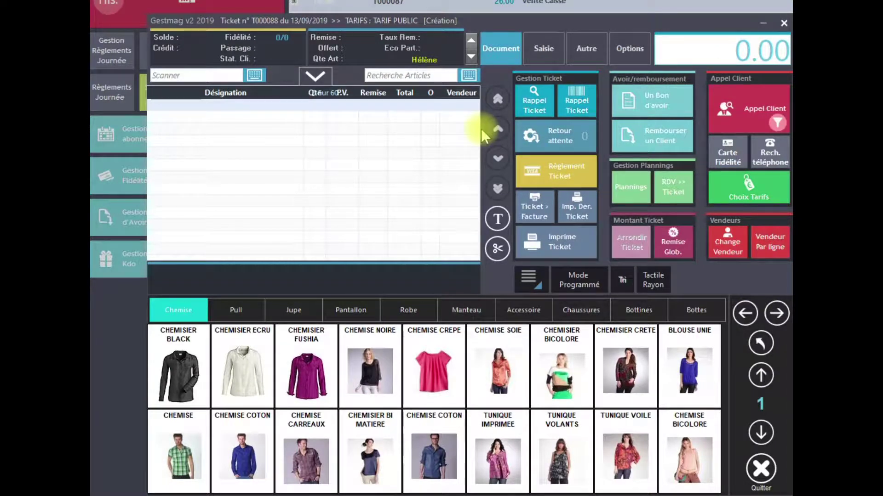
left_click(577, 110)
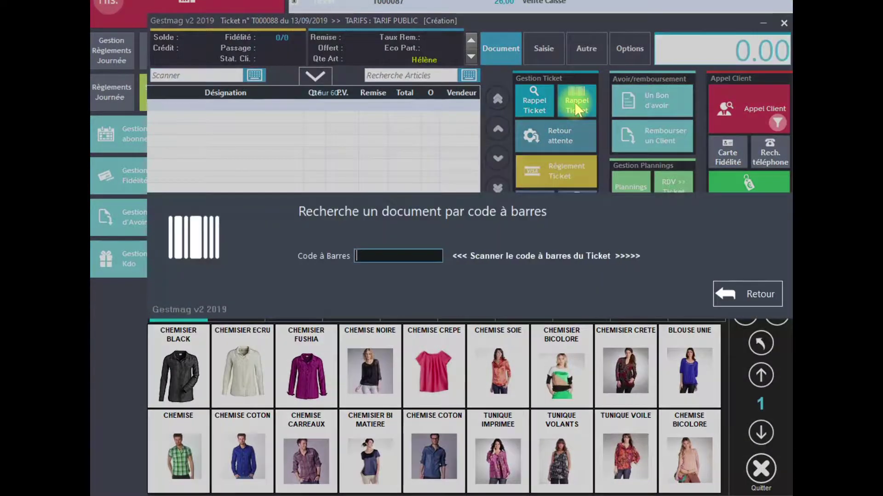
left_click(476, 259)
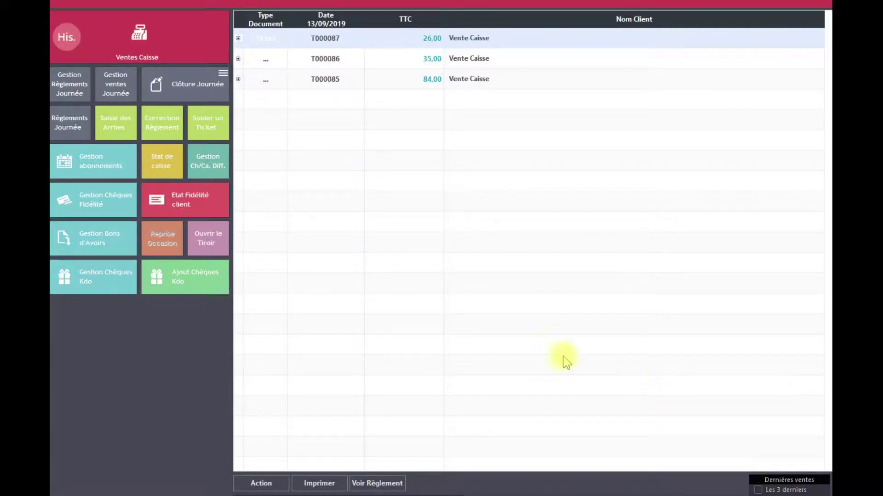
Select ticket T000086 in the list of the day's sales and open the actions available for it
left_click(377, 58)
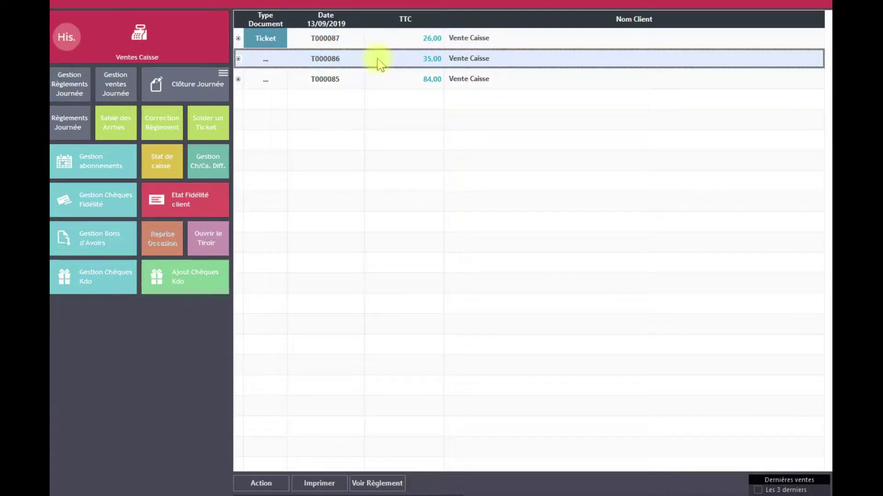
left_click(255, 485)
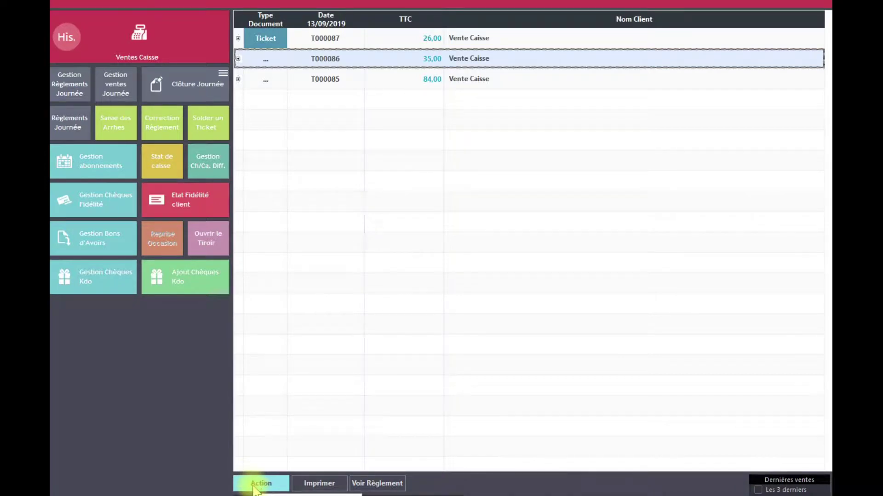
left_click(253, 487)
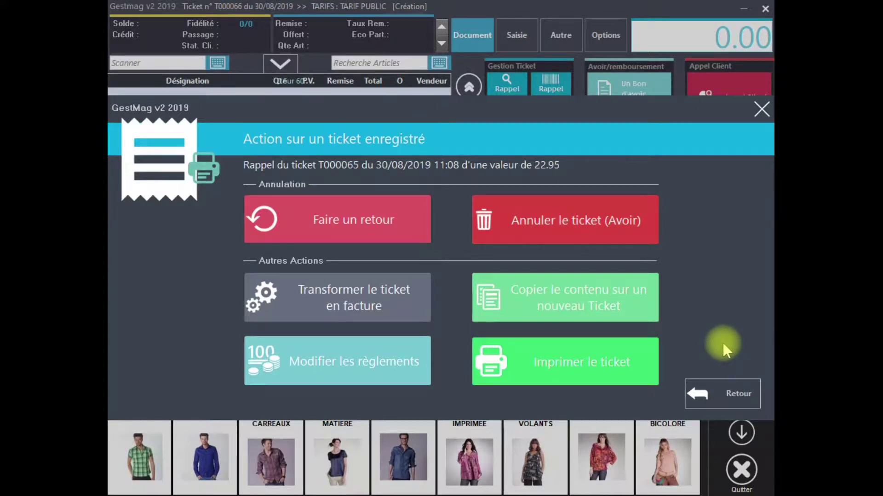
Correct the payment of ticket T000065 to 22.95 € by card (Carte) and confirm the modification
left_click(332, 363)
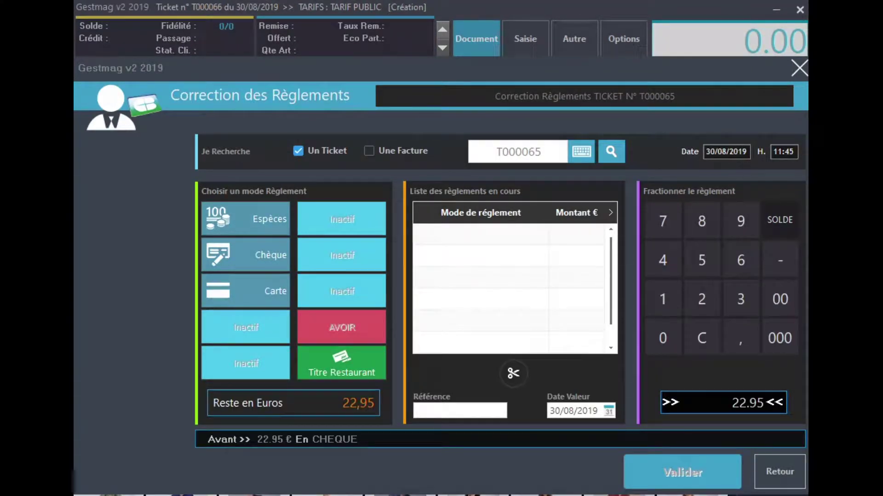
left_click(228, 297)
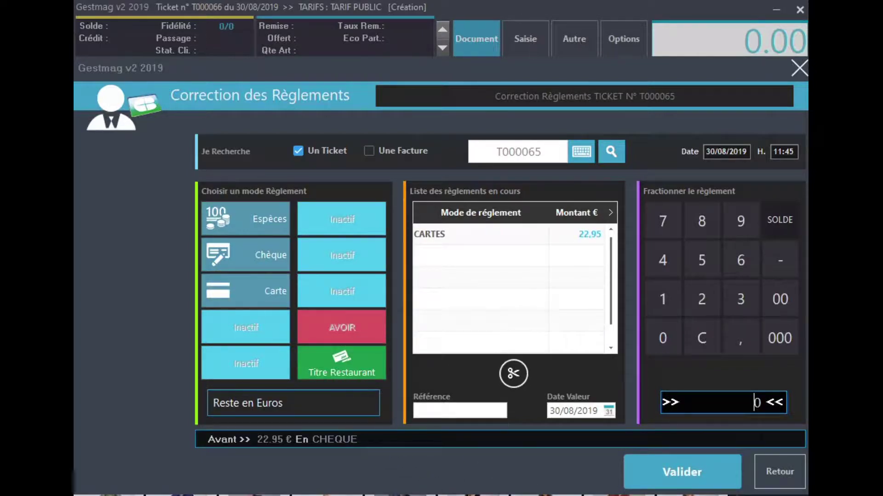
left_click(680, 480)
left_click(682, 482)
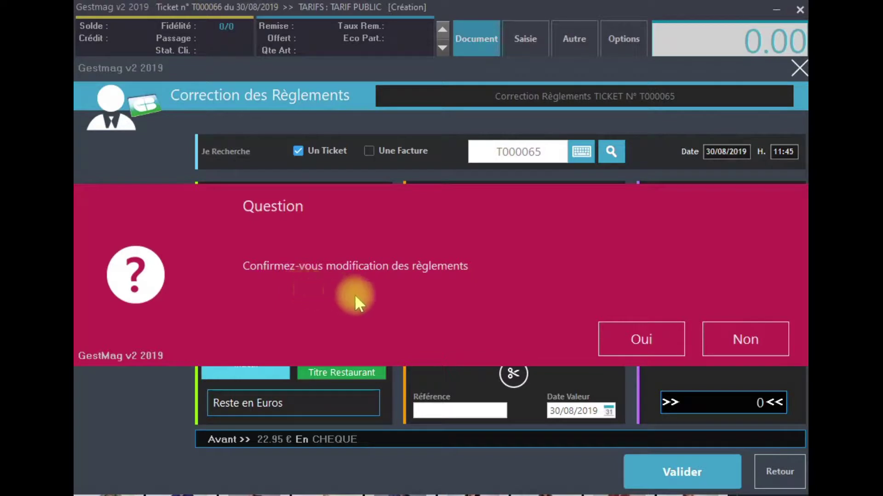
left_click(641, 343)
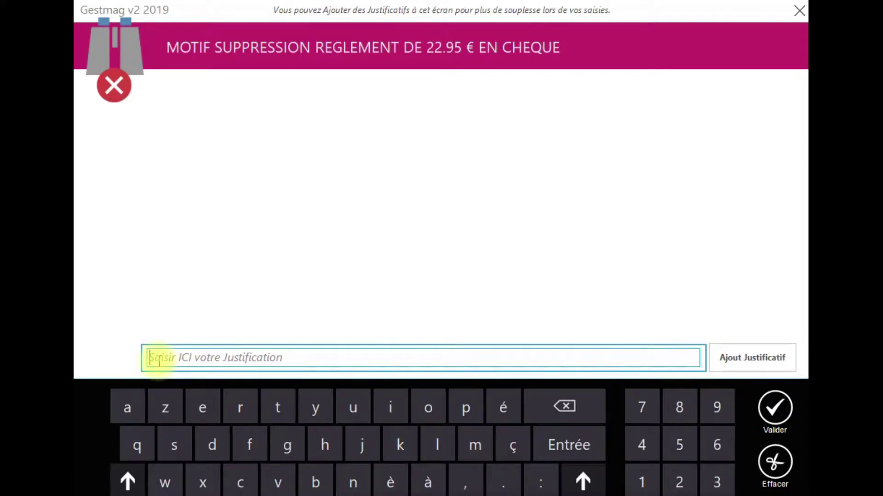
Enter "erreur de saisie" as the justification for removing the cheque payment and validate it
left_click(160, 360)
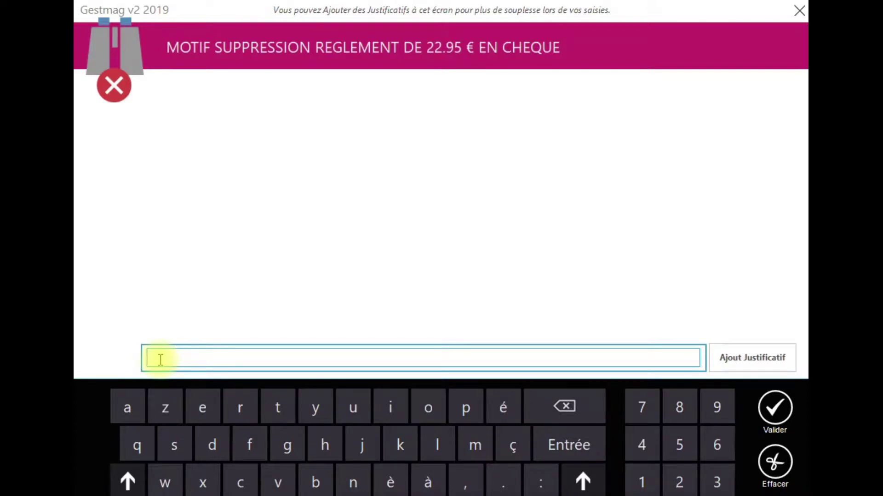
type("erreu")
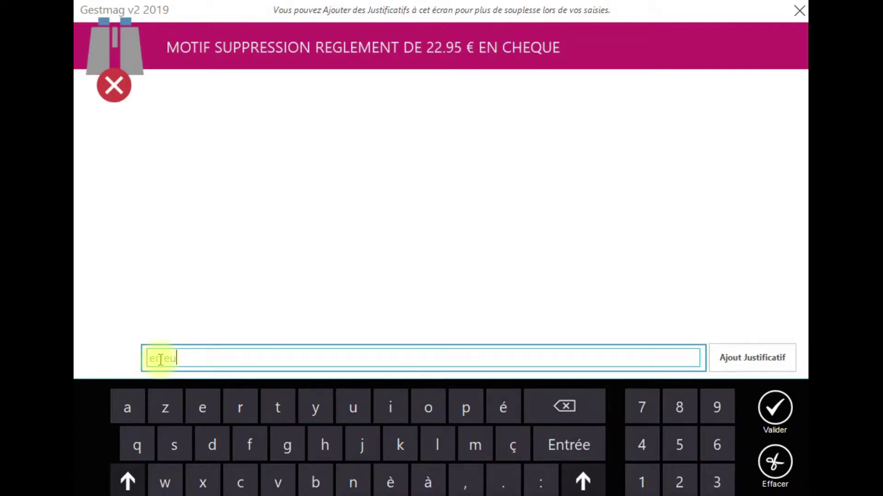
type("r de saisie")
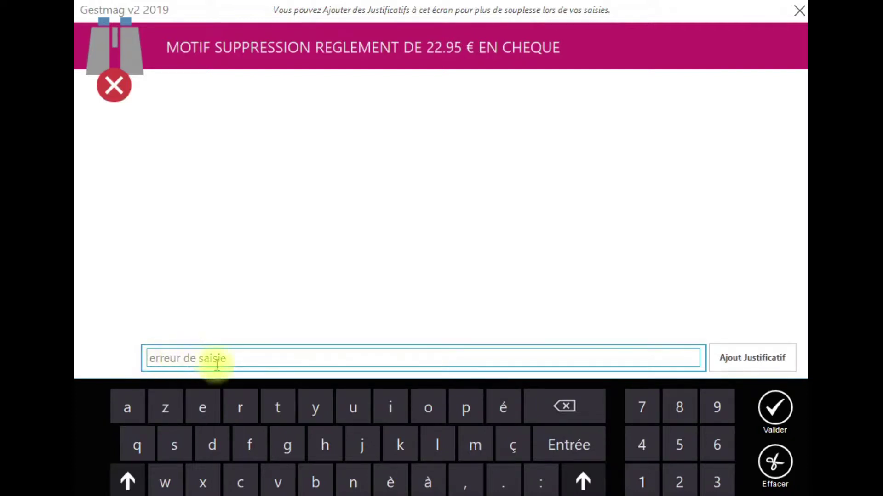
left_click(778, 406)
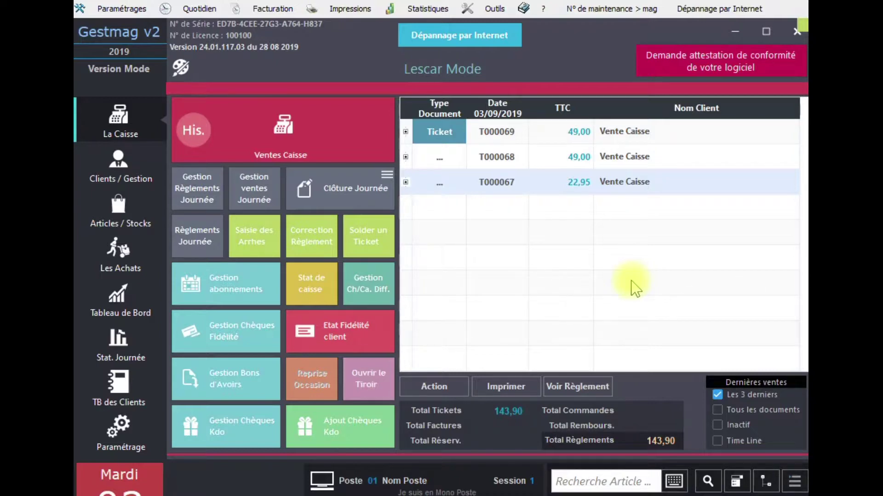
View the payment details of ticket T000067 from the recent sales list
left_click(546, 180)
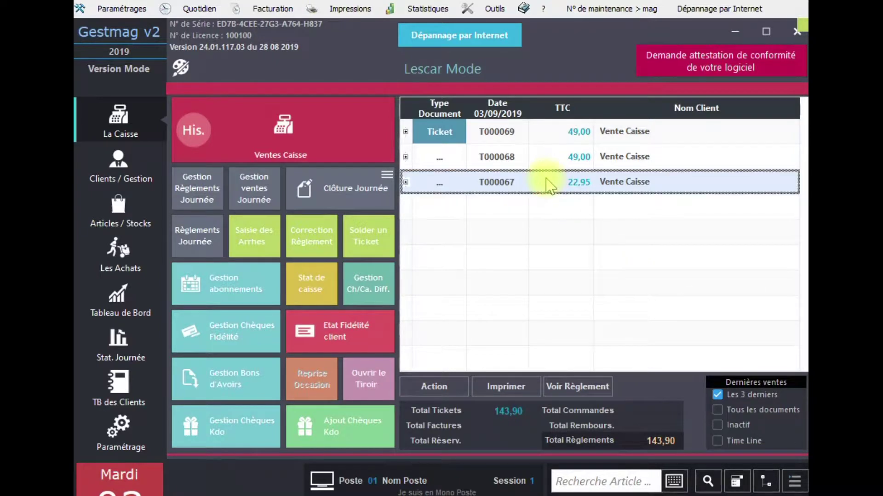
left_click(599, 390)
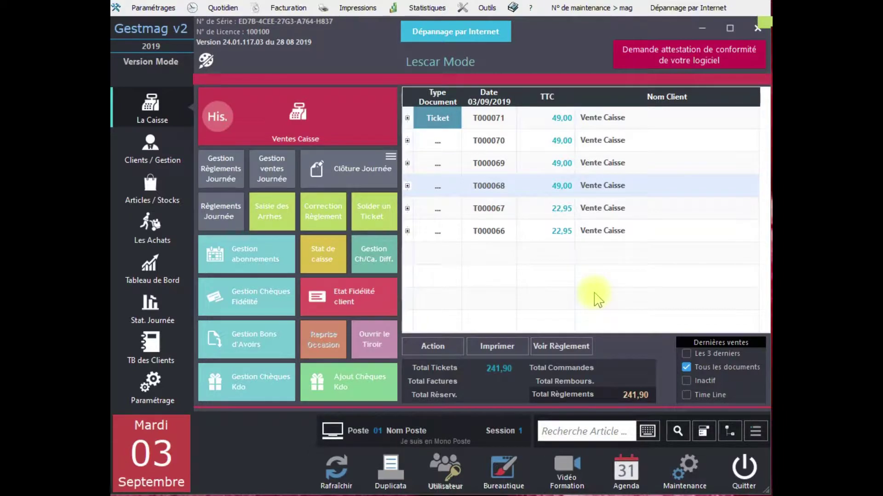
Make a return on ticket T000068 for the CHEMISE SOIE article and validate the resulting credit note (avoir)
left_click(532, 196)
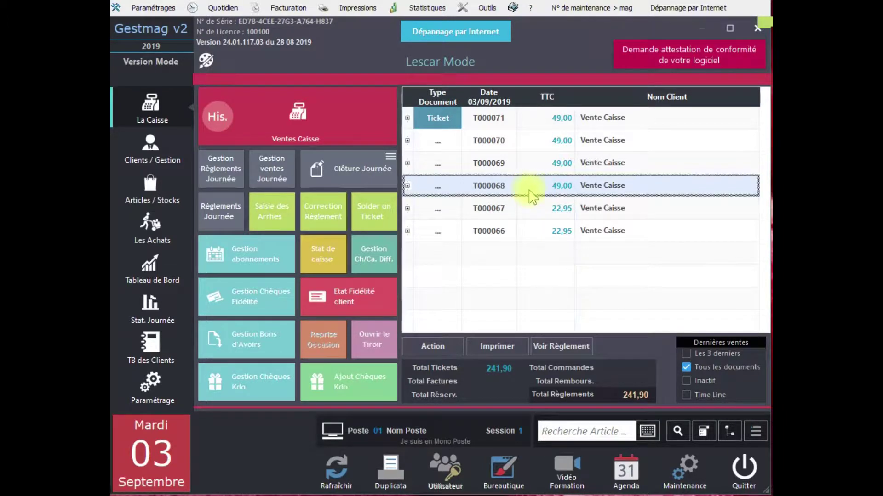
left_click(428, 356)
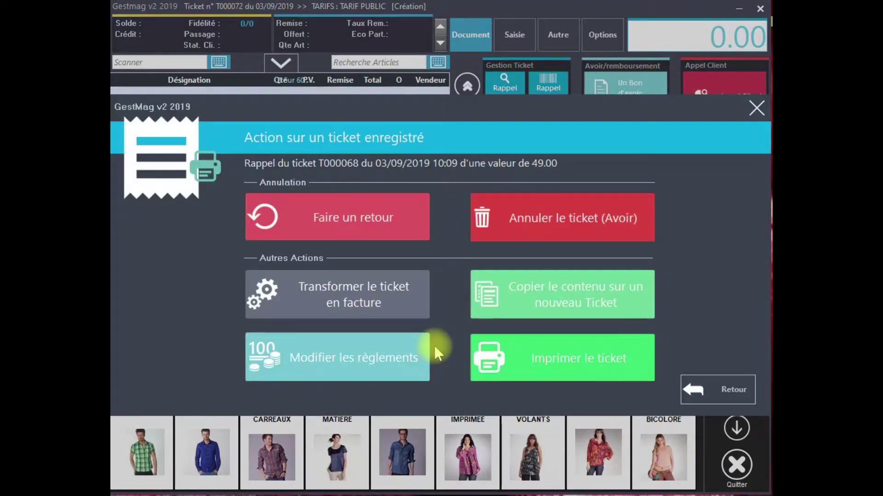
left_click(387, 234)
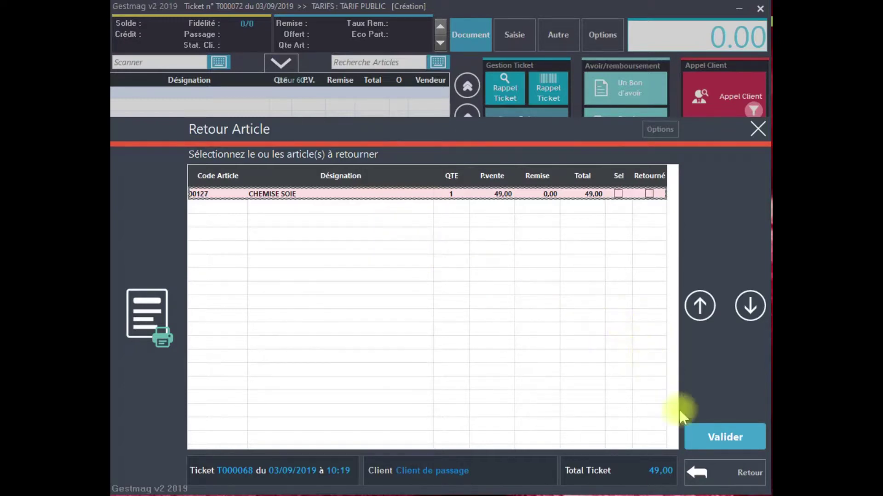
left_click(589, 375)
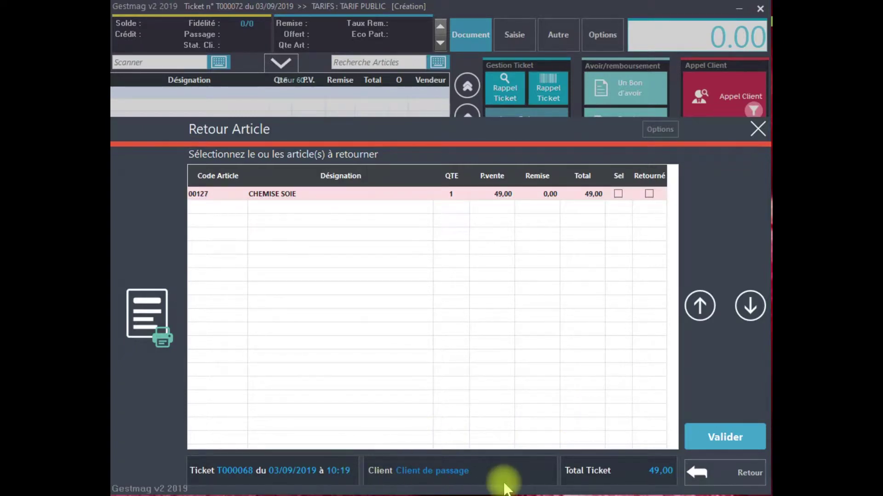
left_click(618, 194)
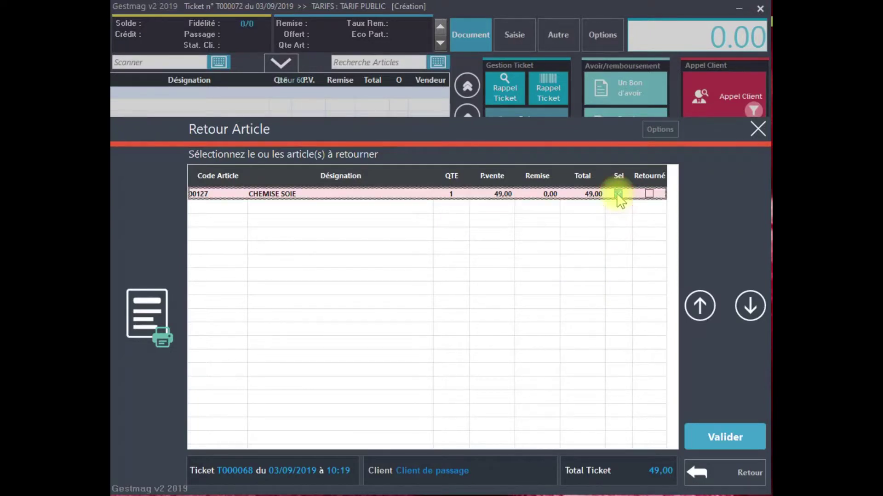
left_click(720, 439)
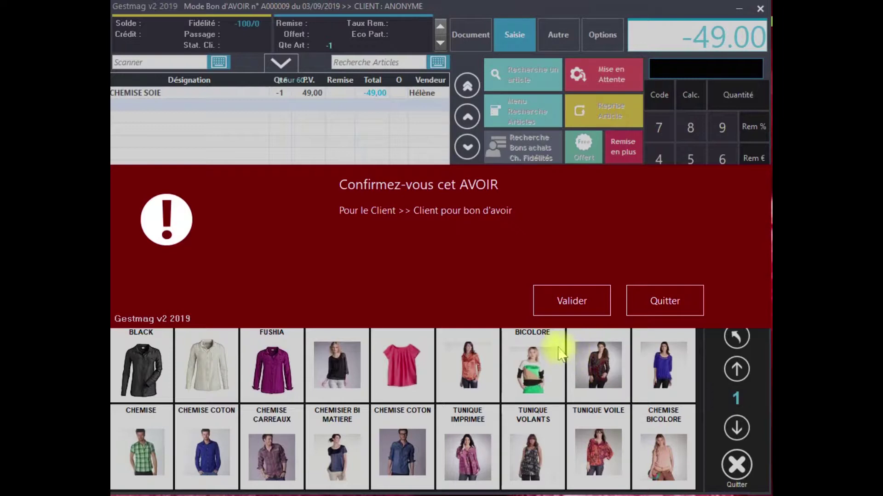
left_click(556, 309)
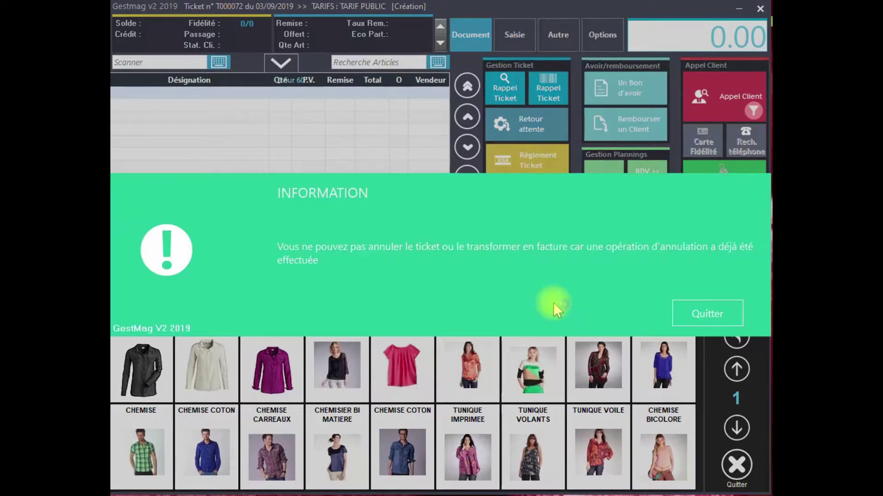
left_click(698, 318)
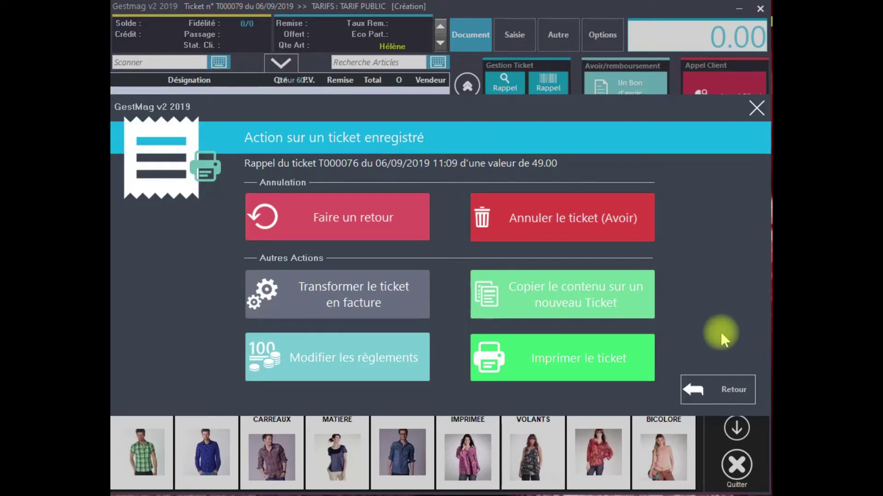
Cancel ticket T000076 by creating a cancellation ticket, giving "erreur saise" as the reason
left_click(580, 228)
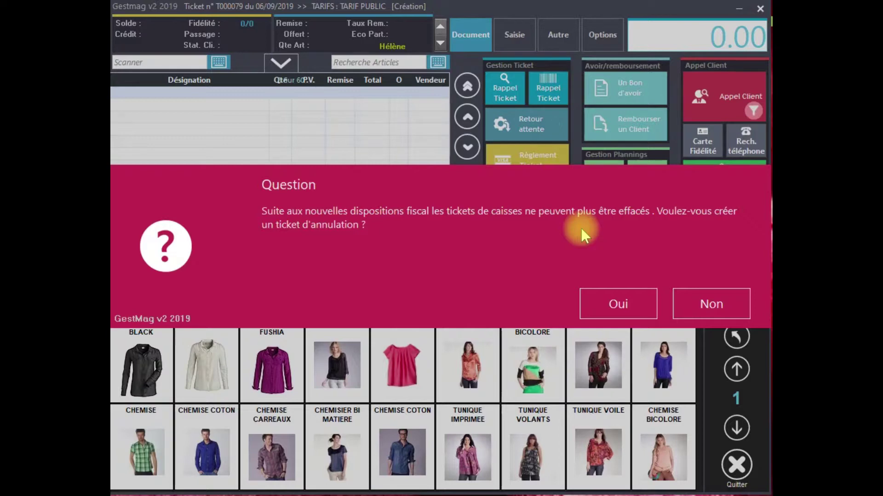
left_click(613, 305)
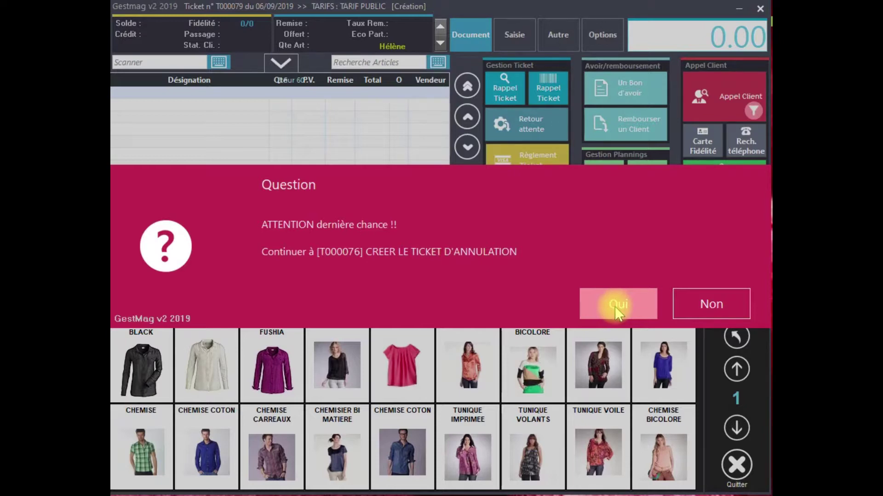
left_click(616, 312)
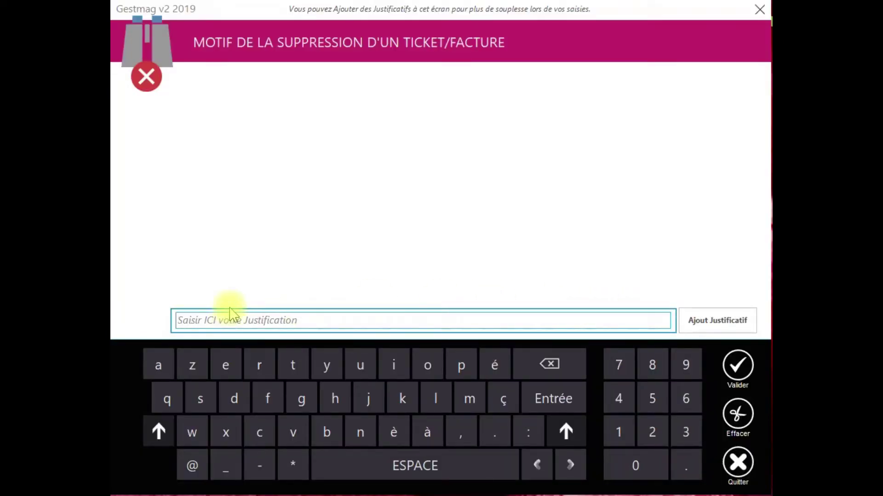
type("erreur")
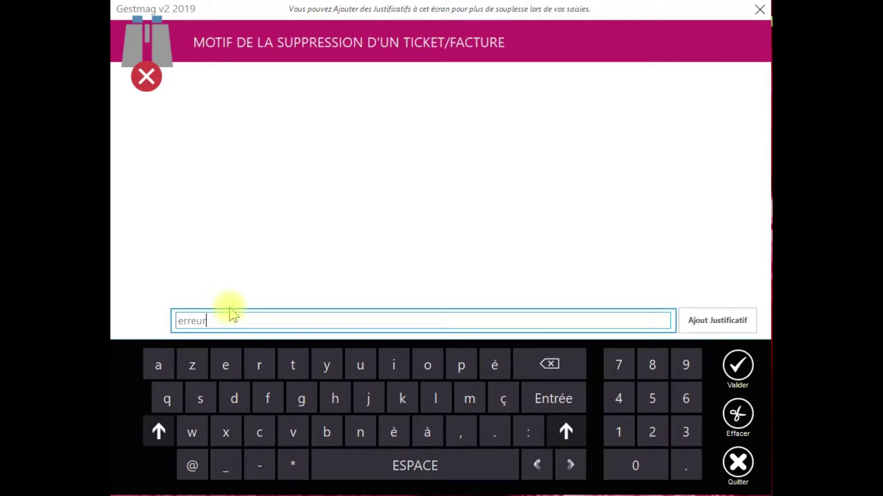
type(" saise")
left_click(739, 366)
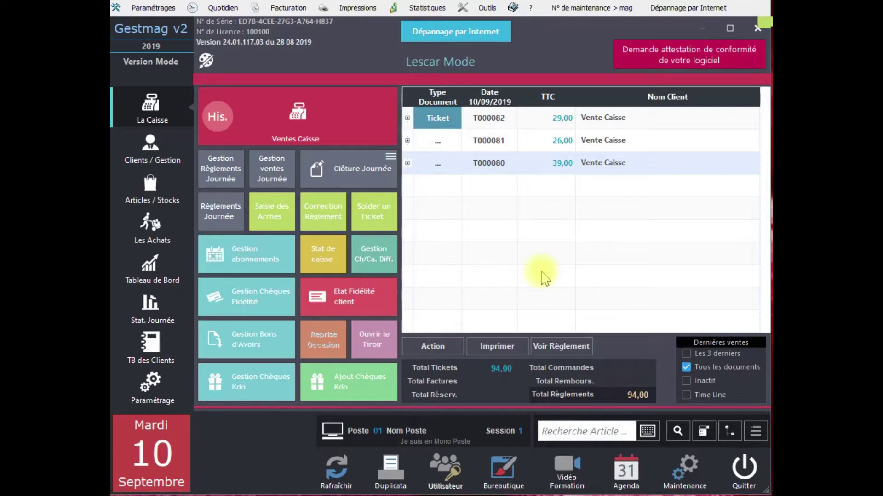
Start transforming recalled ticket T000081 into an invoice and select the customer to bill from the client list
left_click(268, 178)
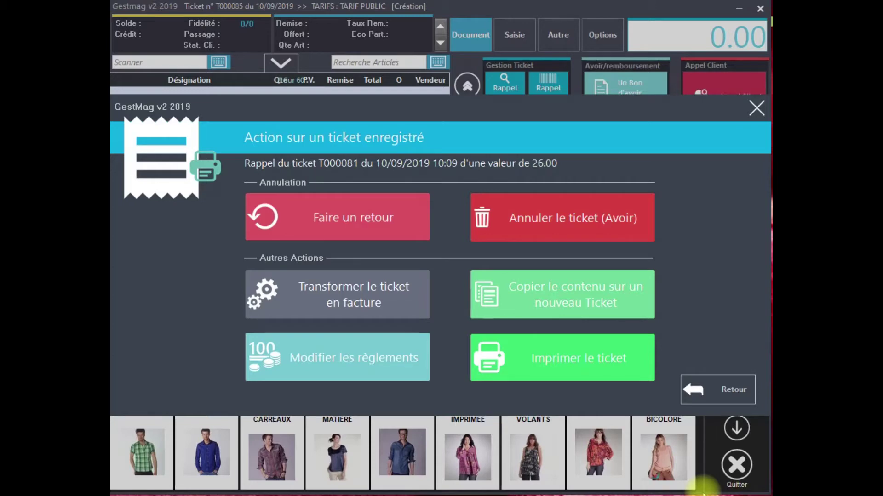
left_click(382, 295)
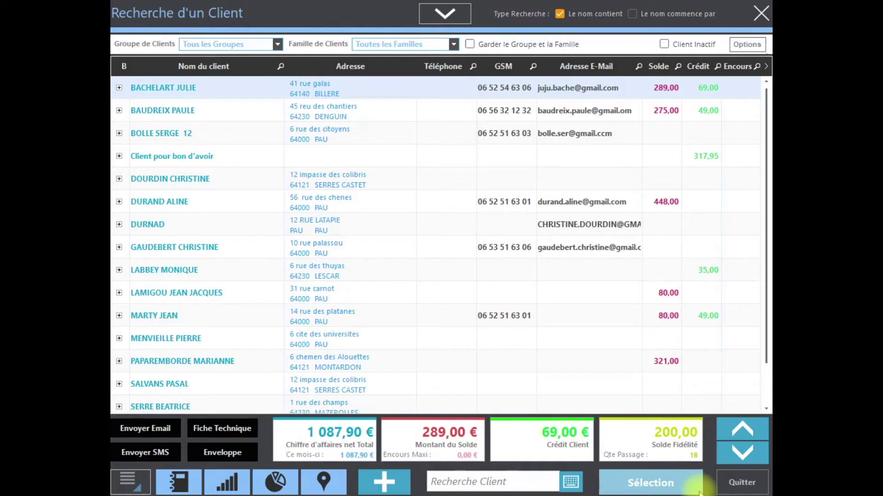
left_click(390, 142)
left_click(675, 484)
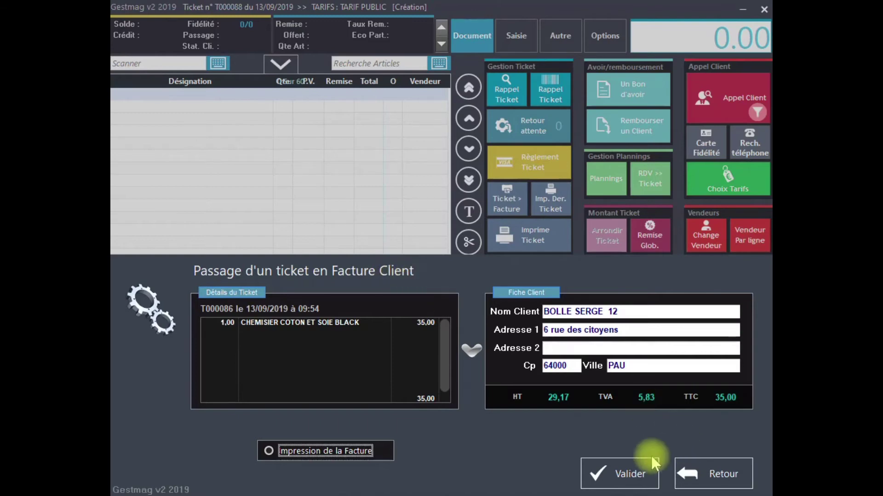
Validate and confirm the conversion of ticket T000086 into a customer invoice, and print the invoice in A4 portrait through Send To OneNote 2016
left_click(627, 478)
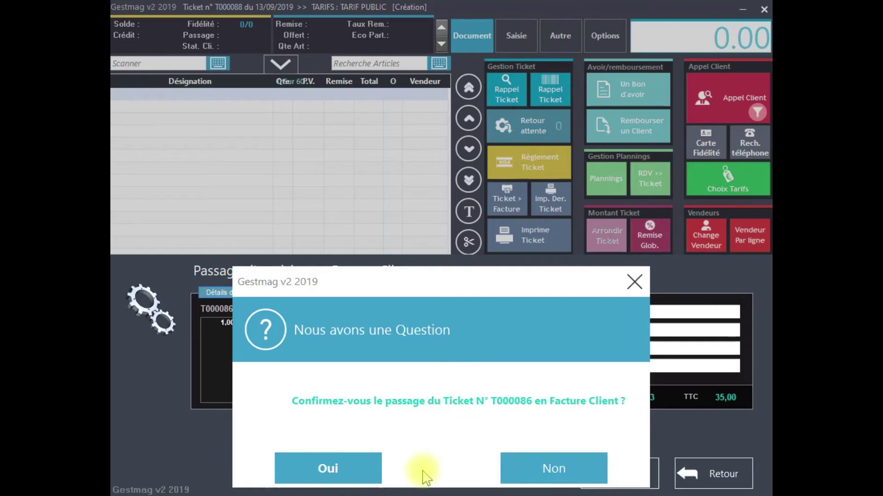
left_click(365, 467)
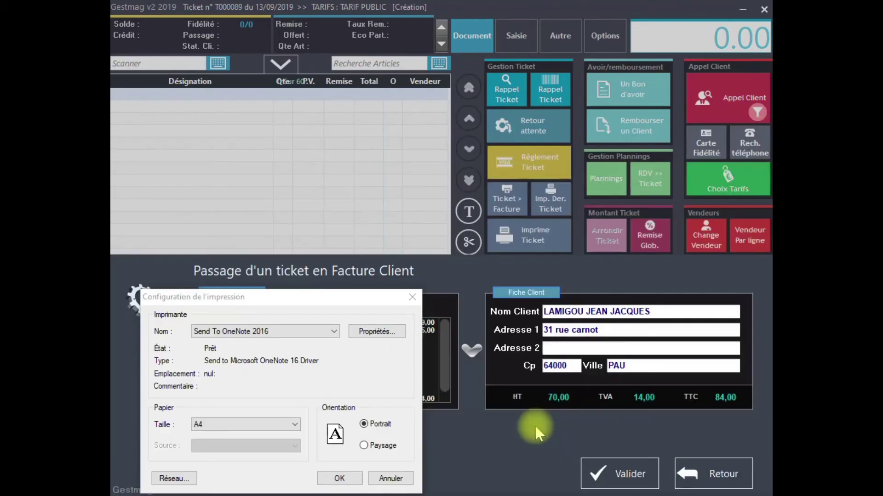
left_click(762, 138)
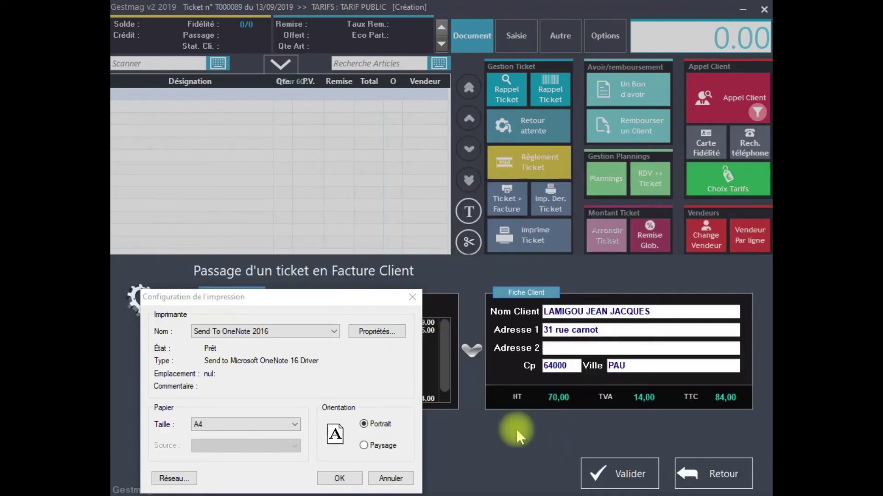
left_click(342, 479)
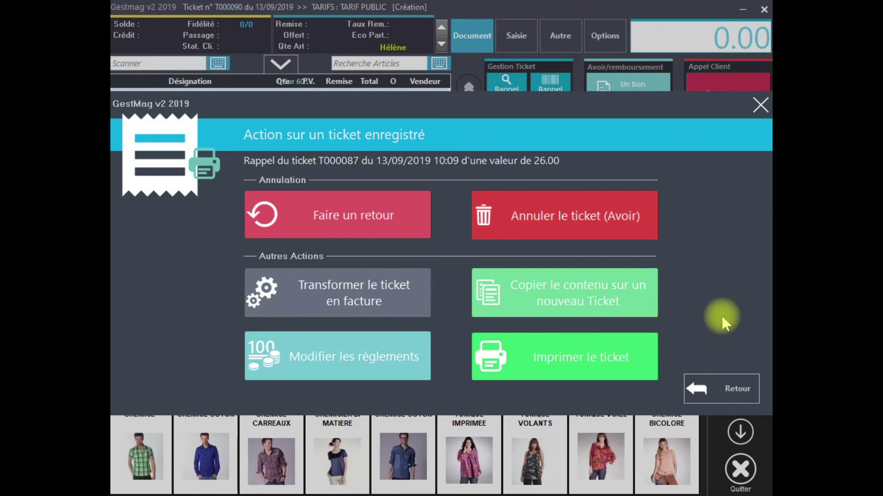
Copy the content of recalled ticket T000087 to a new ticket, then open its payment screen and leave it
left_click(601, 312)
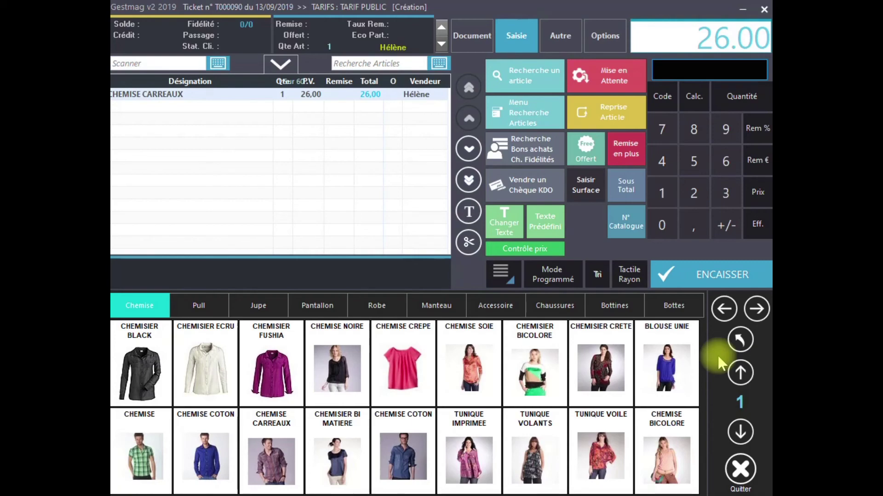
left_click(702, 274)
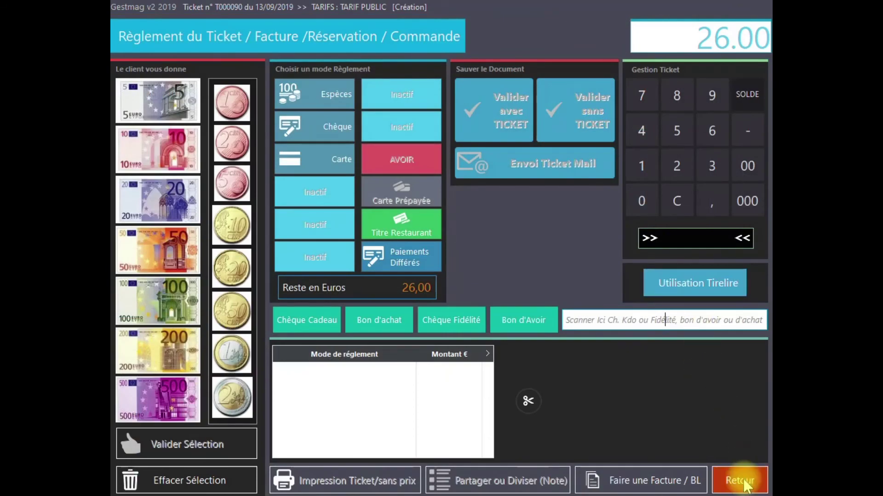
left_click(741, 468)
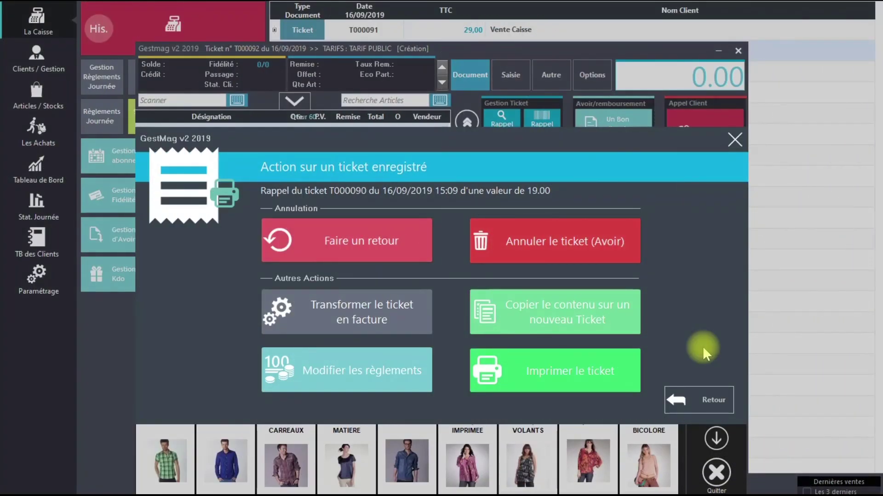
Print the recalled ticket T000090
left_click(556, 372)
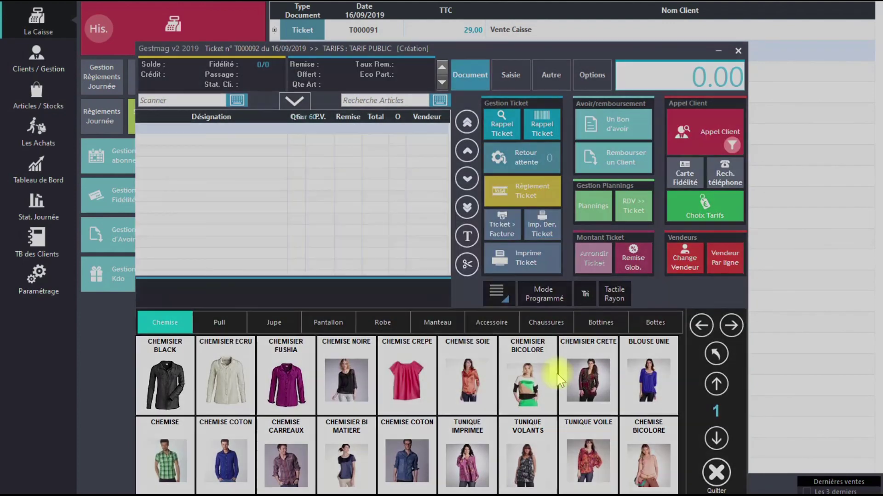